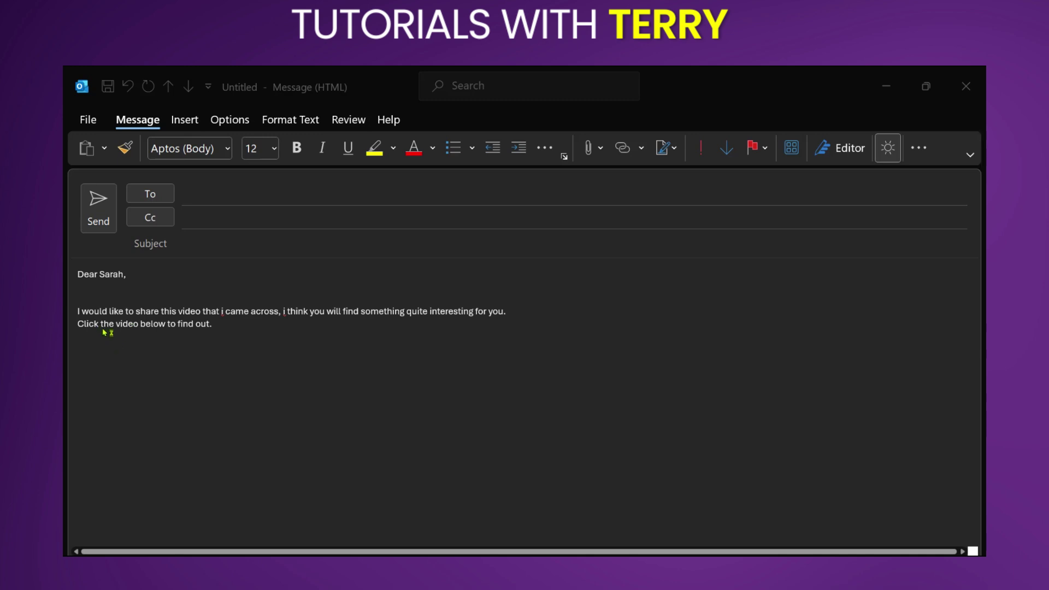
- Focus the email draft, then bring up Share options for the Arctic refreezing video
left_click(216, 330)
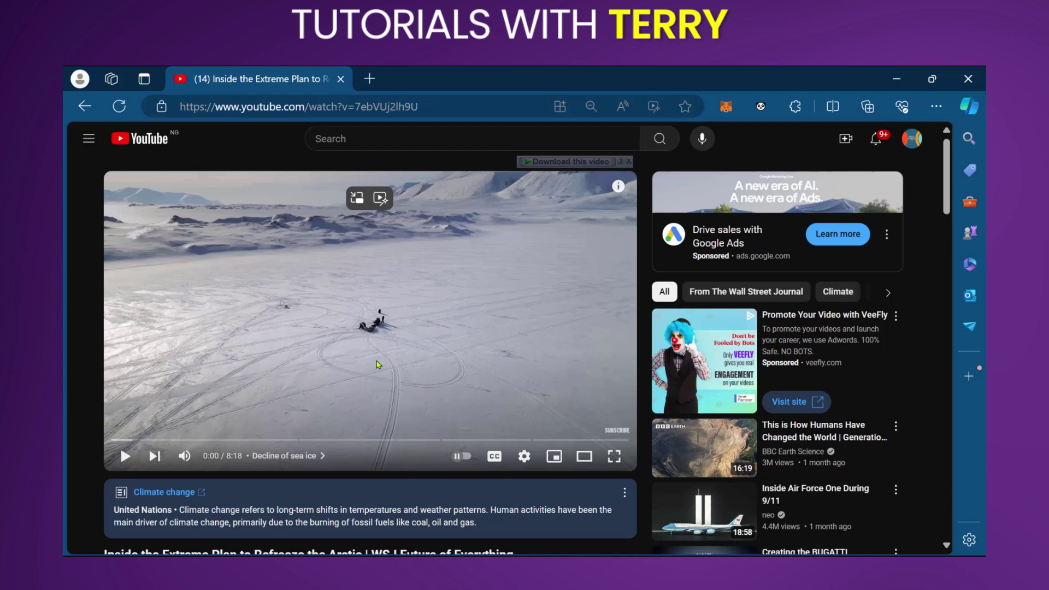
scroll(376, 365, "down", 1)
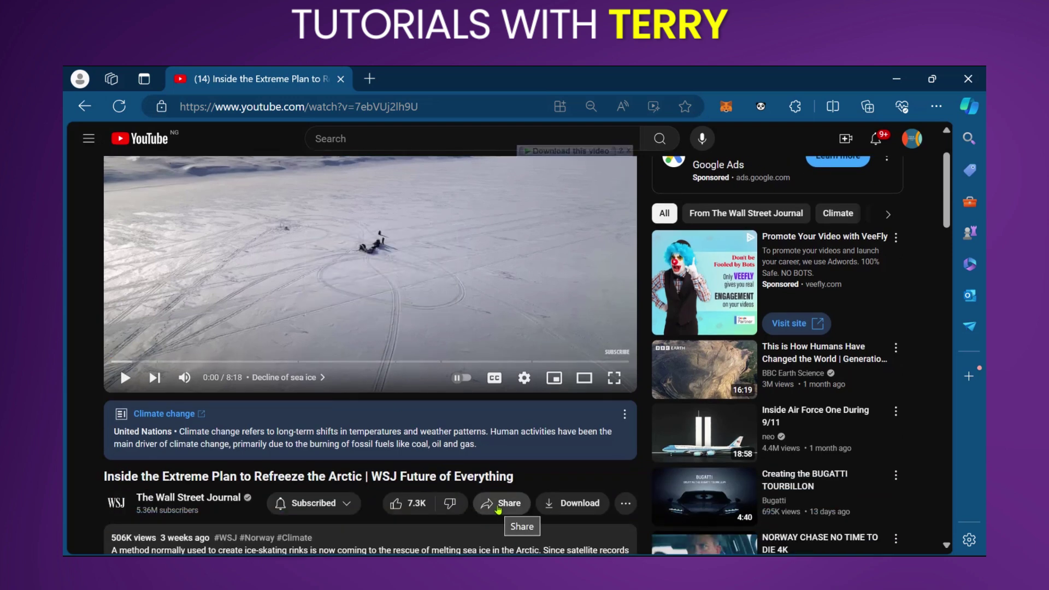
left_click(498, 510)
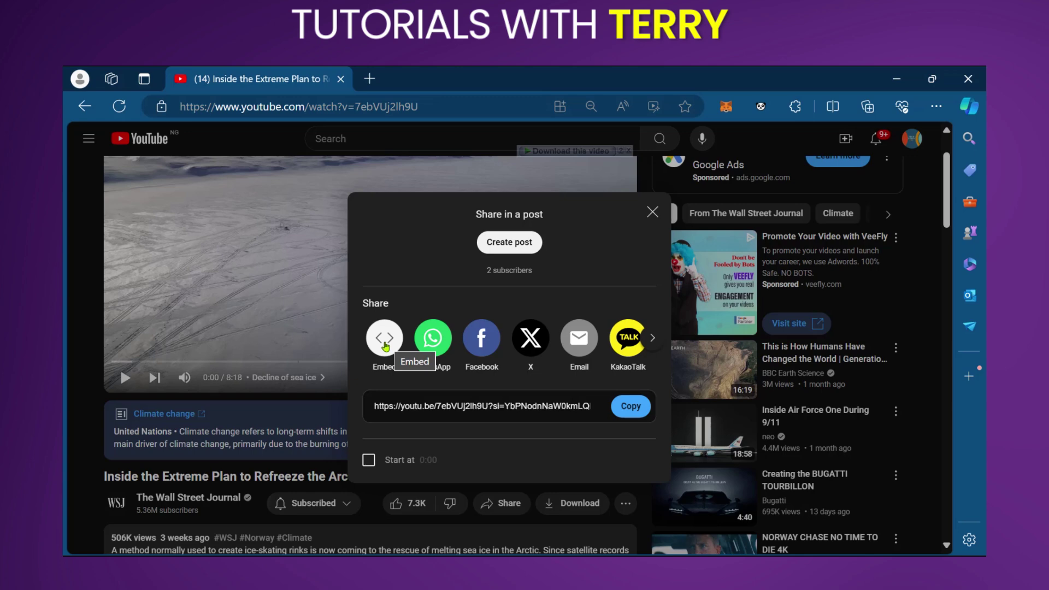
- Show the Embed panel with the iframe code and video preview
left_click(384, 346)
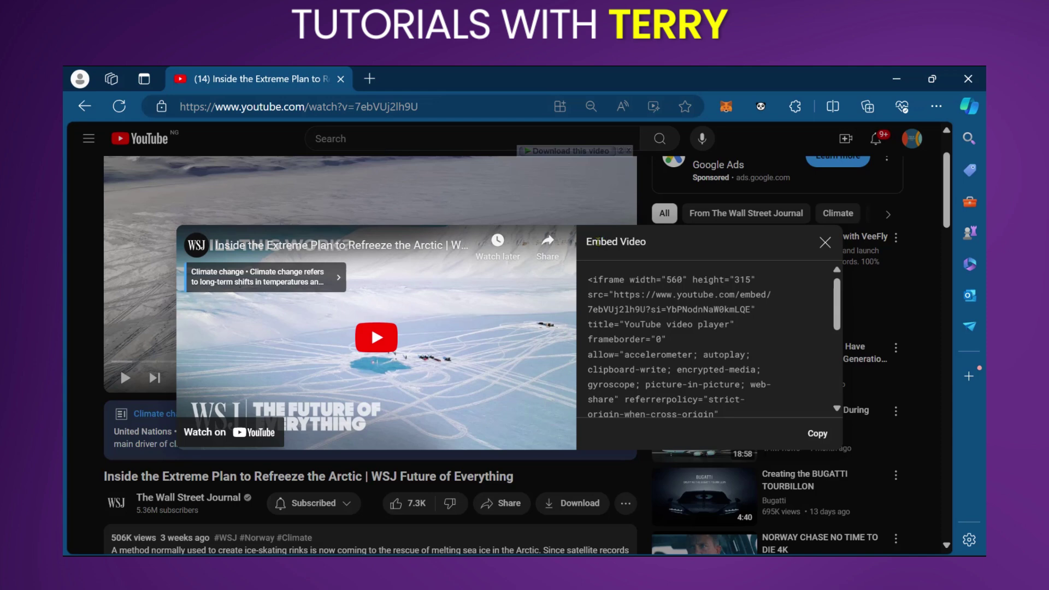
- Snip a rectangular screenshot of the embedded video preview to the clipboard
key("super+shift+s")
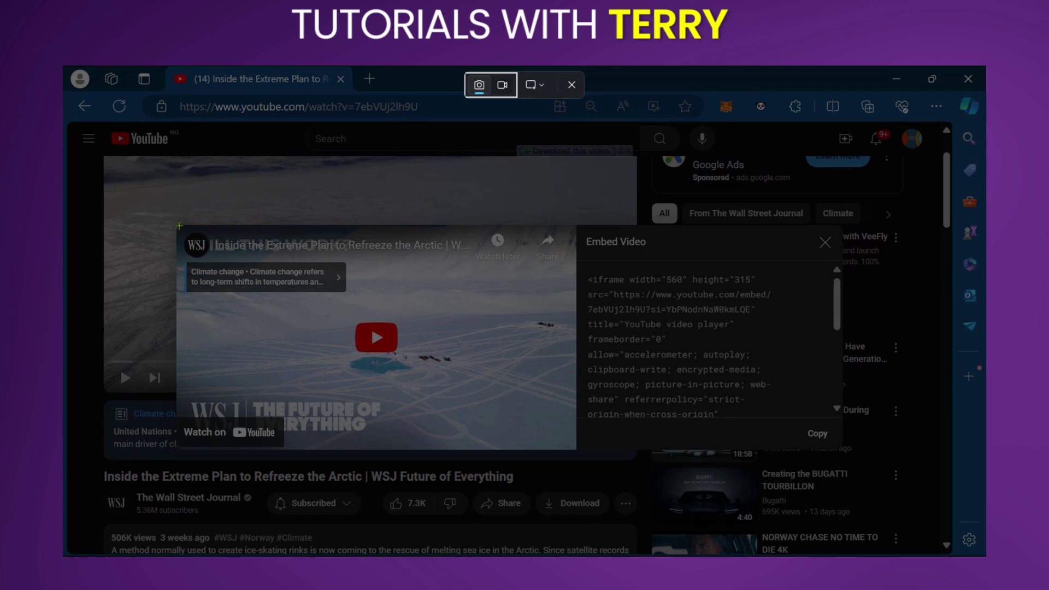
mouse_move(179, 226)
left_mouse_down()
mouse_move(440, 450)
mouse_move(578, 456)
left_mouse_up()
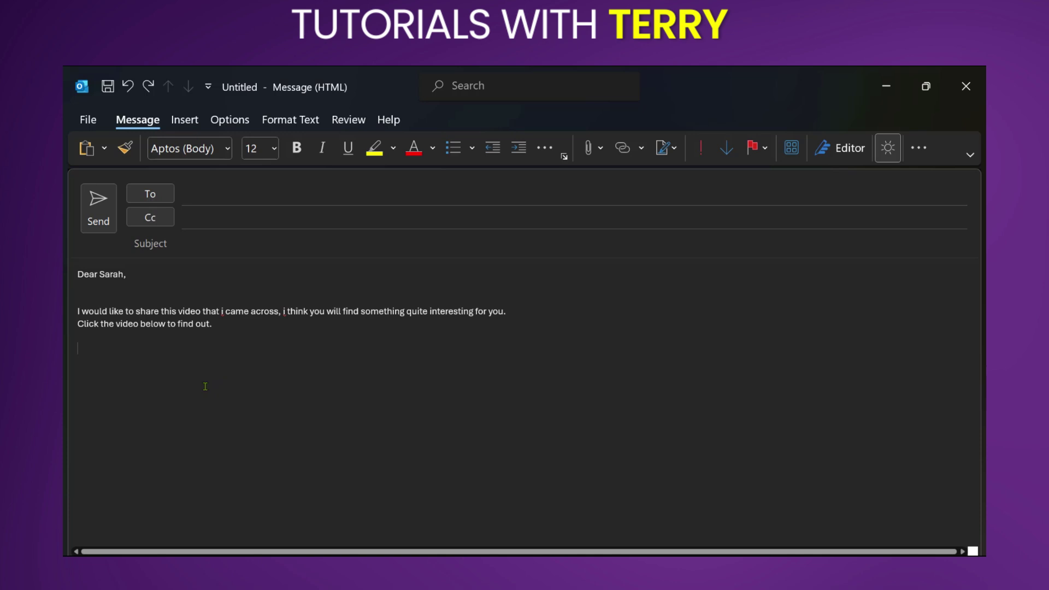
- Paste the video preview screenshot below the message text and shrink it
key("ctrl+v")
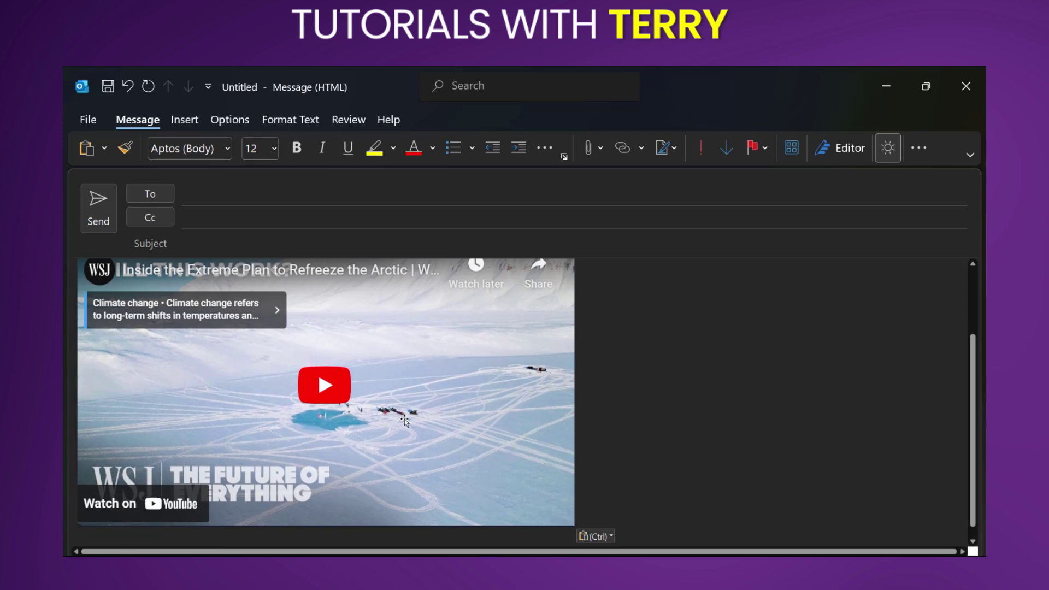
scroll(404, 422, "up", 2)
scroll(404, 421, "up", 1)
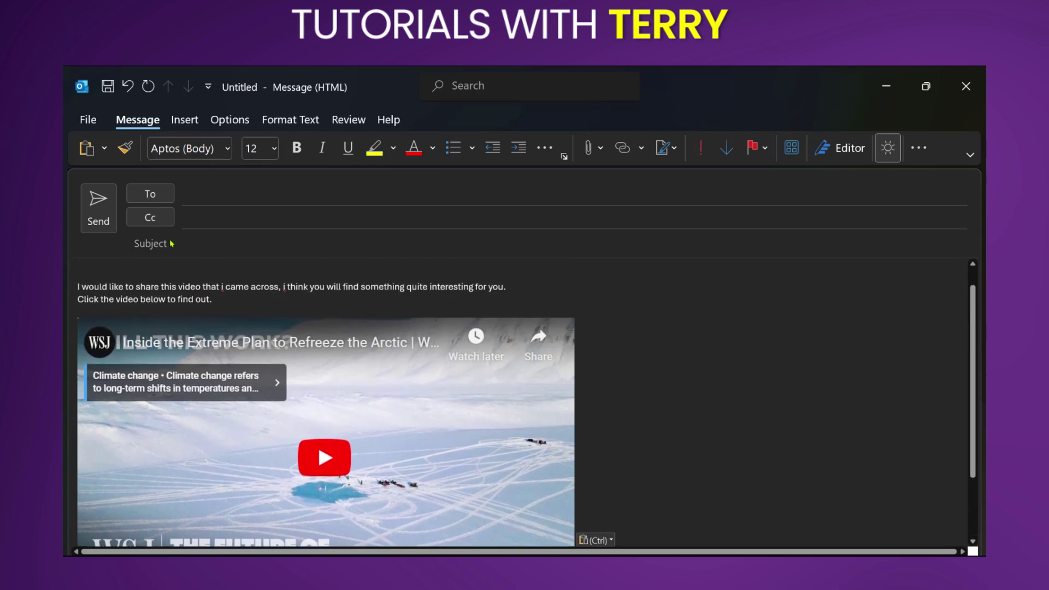
scroll(434, 439, "down", 2)
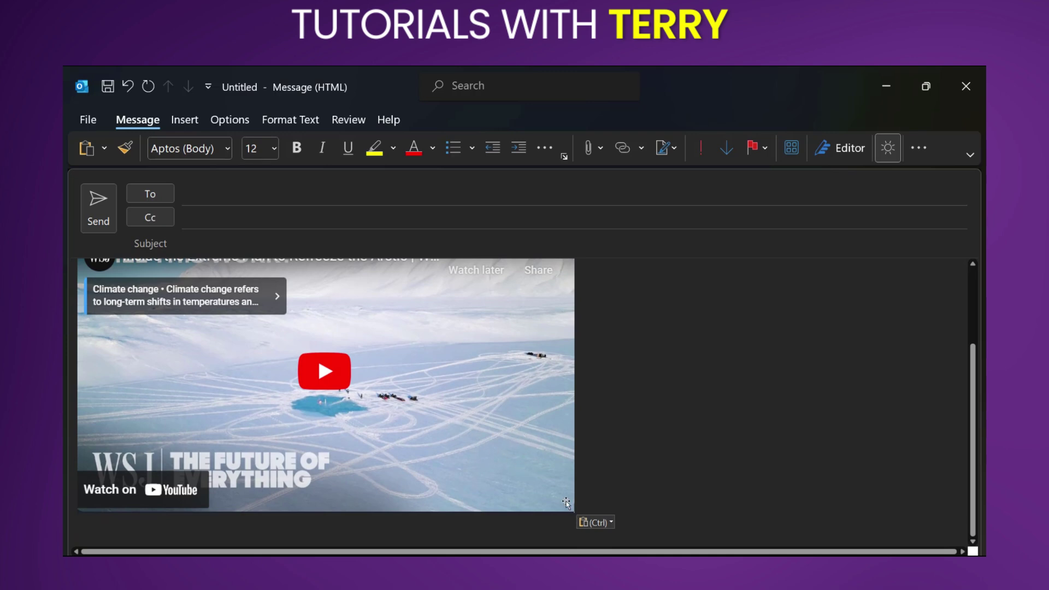
left_click_drag(574, 510, 453, 390)
left_click(464, 393)
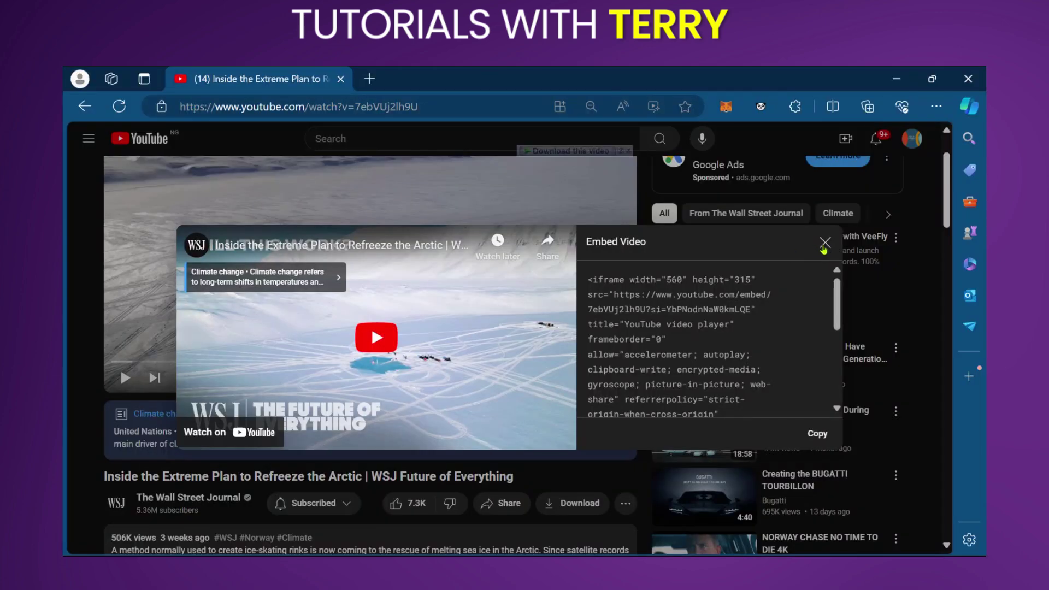
- Close the Embed panel and copy the video's youtu.be short link from Share
left_click(826, 245)
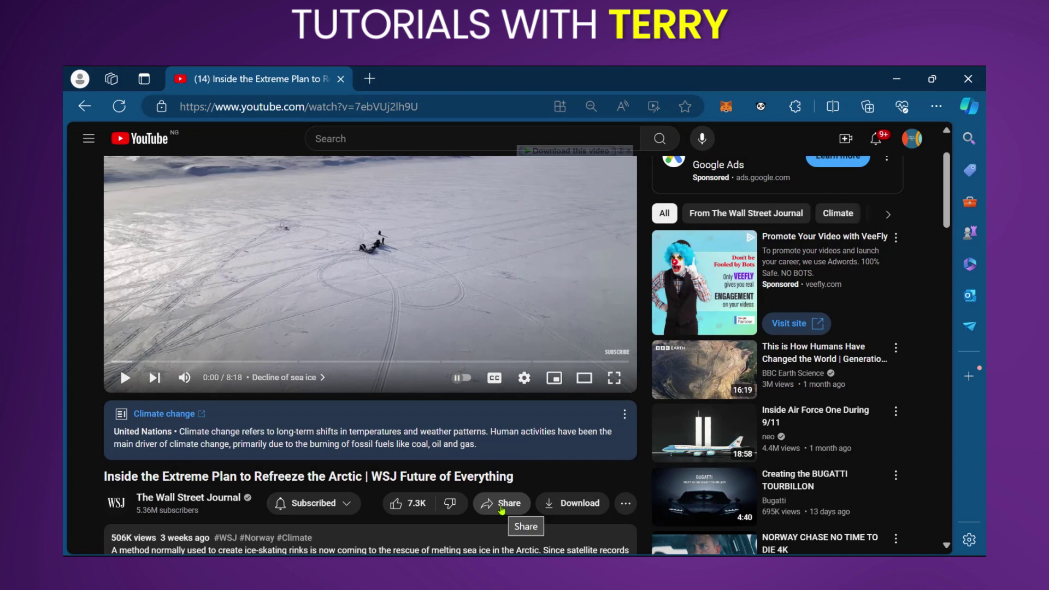
left_click(502, 503)
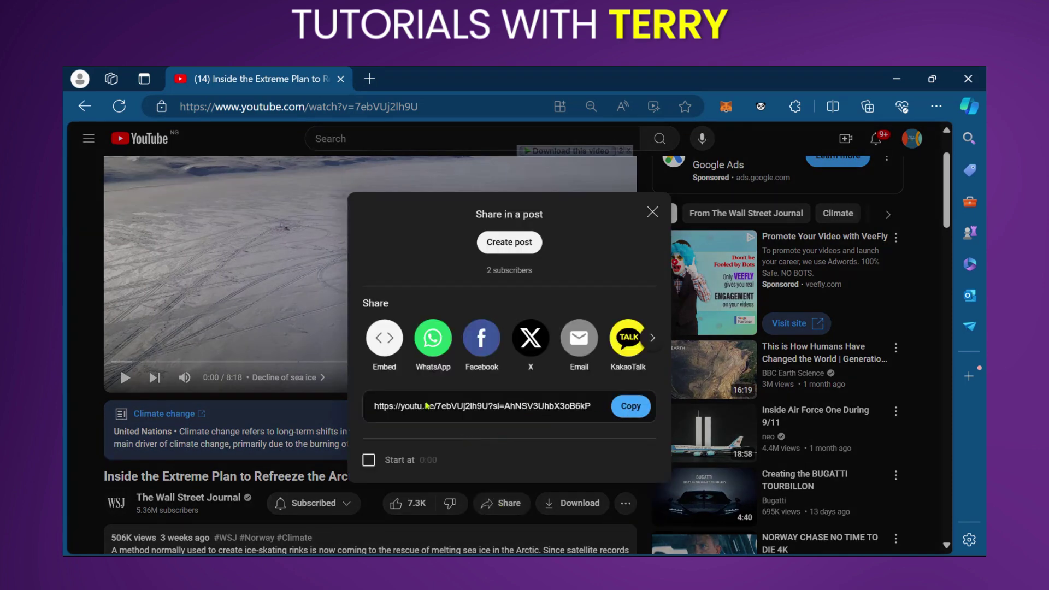
left_click(630, 410)
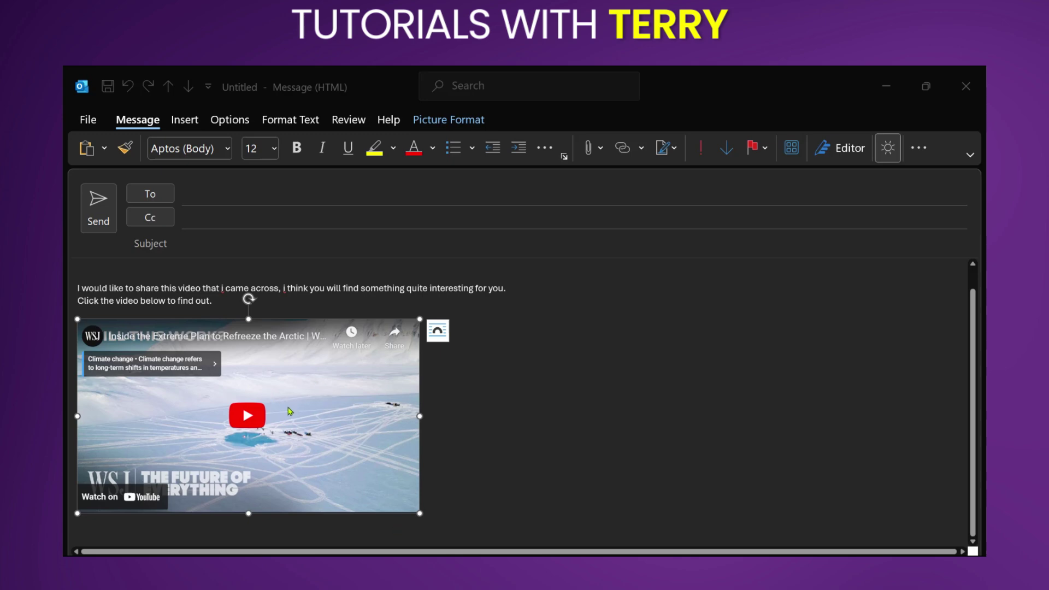
- Link the thumbnail image to the recent youtu.be video URL
right_click(289, 410)
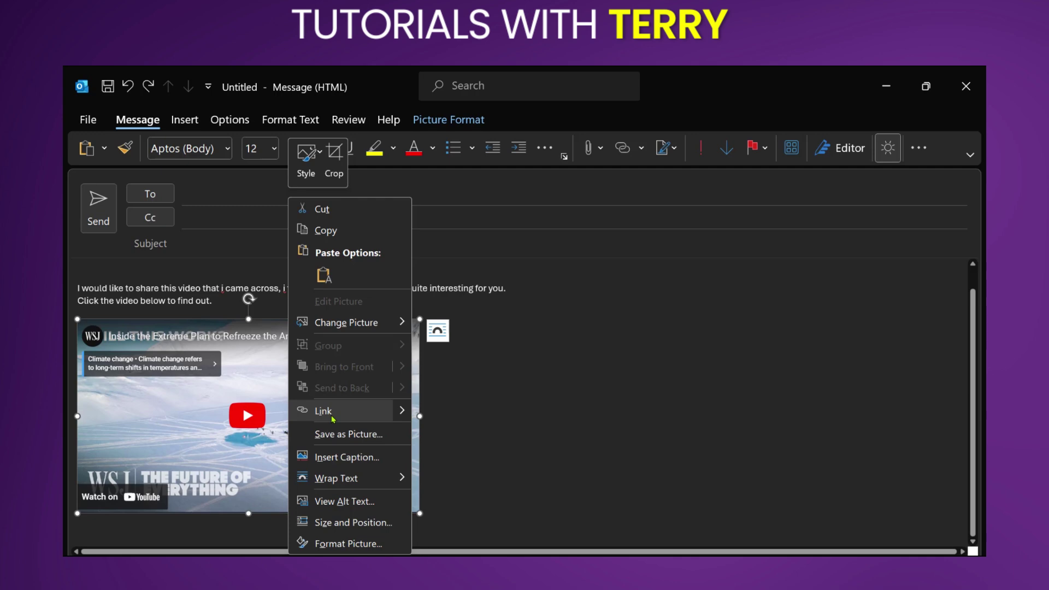
mouse_move(349, 410)
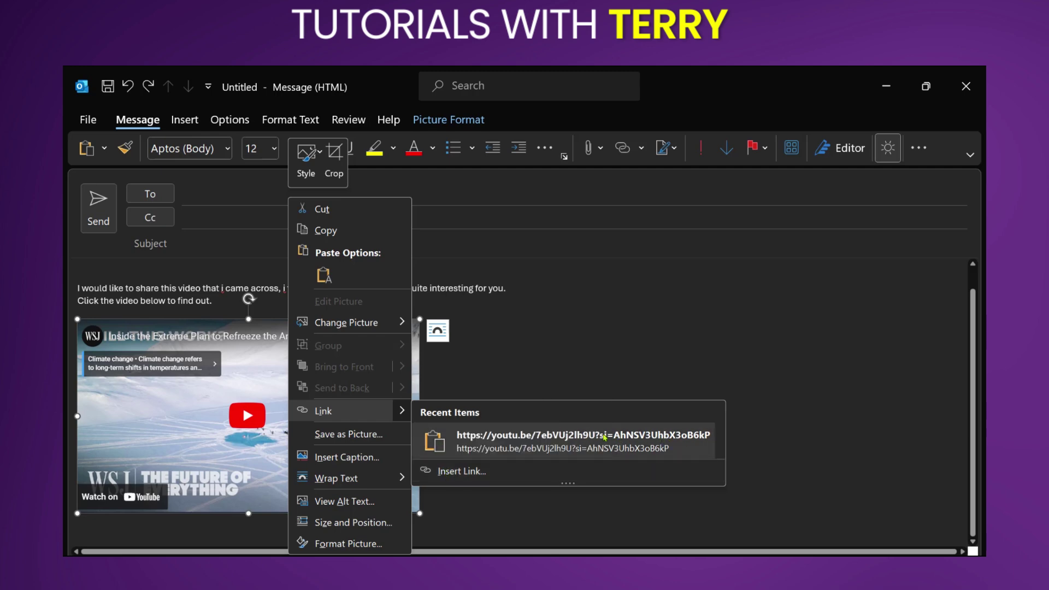
left_click(593, 442)
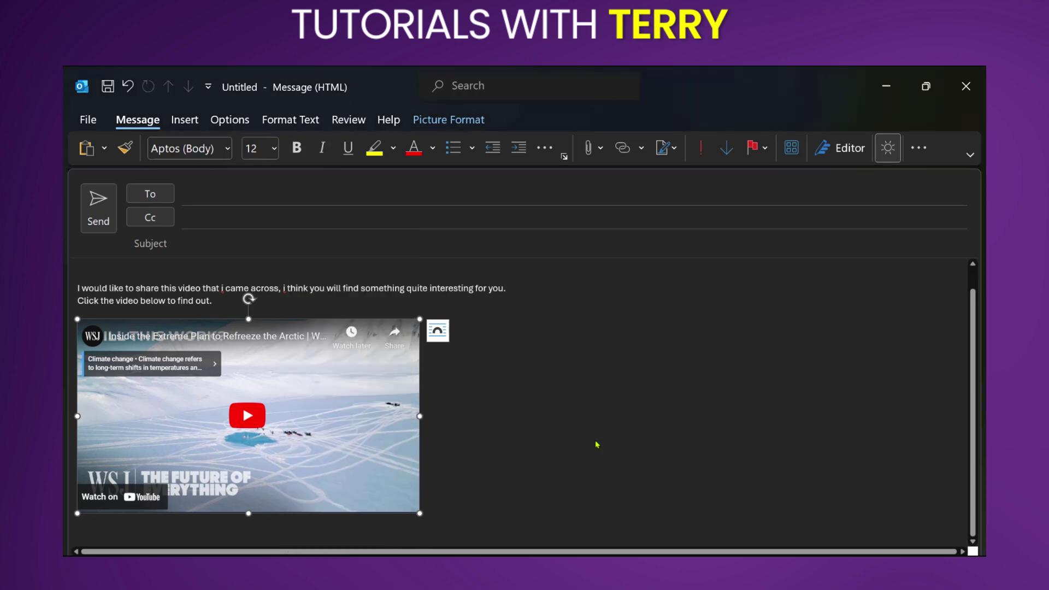